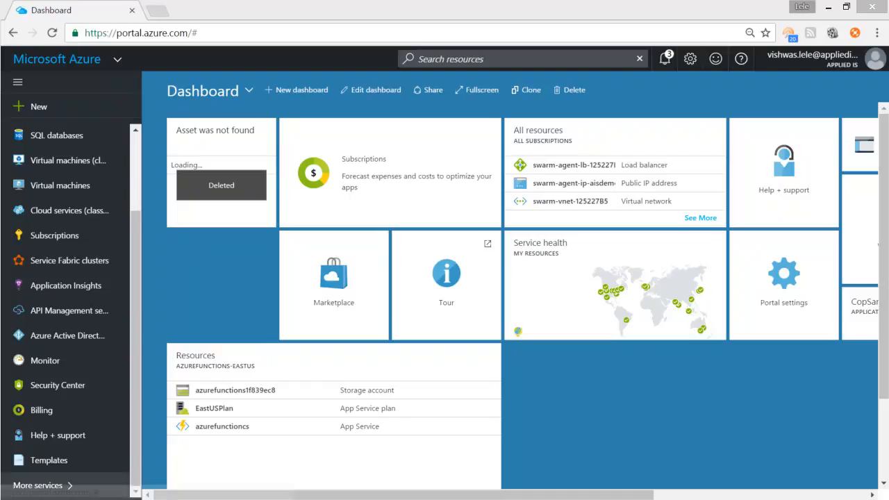
- Open the deployacs template from the saved templates, examine its JSON definition, and close the definition
{"action": "left_click", "coordinate": [48, 459]}
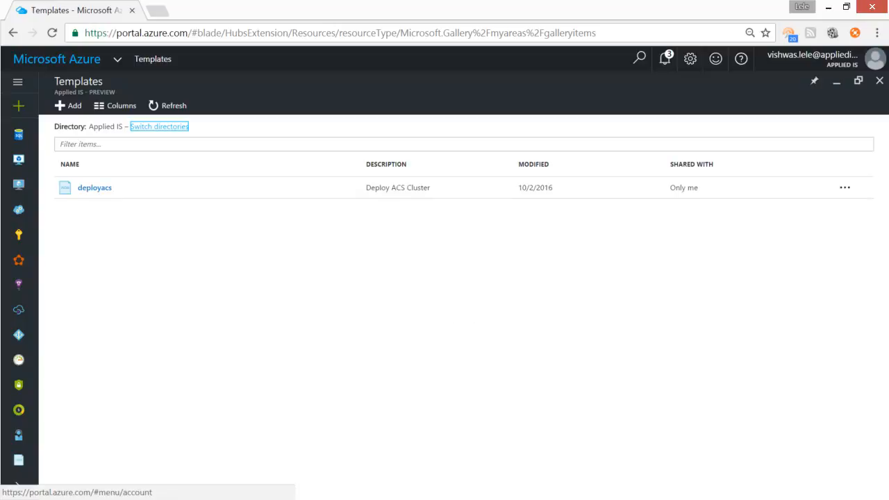
{"action": "left_click", "coordinate": [95, 187]}
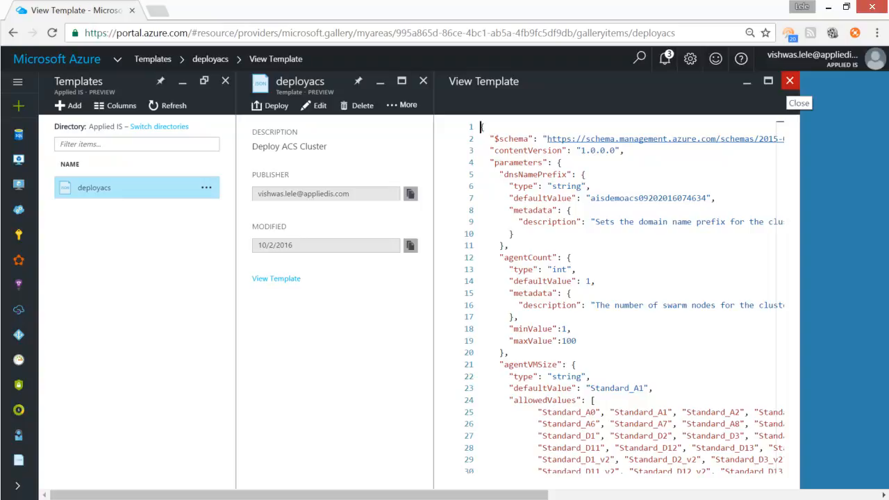
{"action": "left_click", "coordinate": [790, 80]}
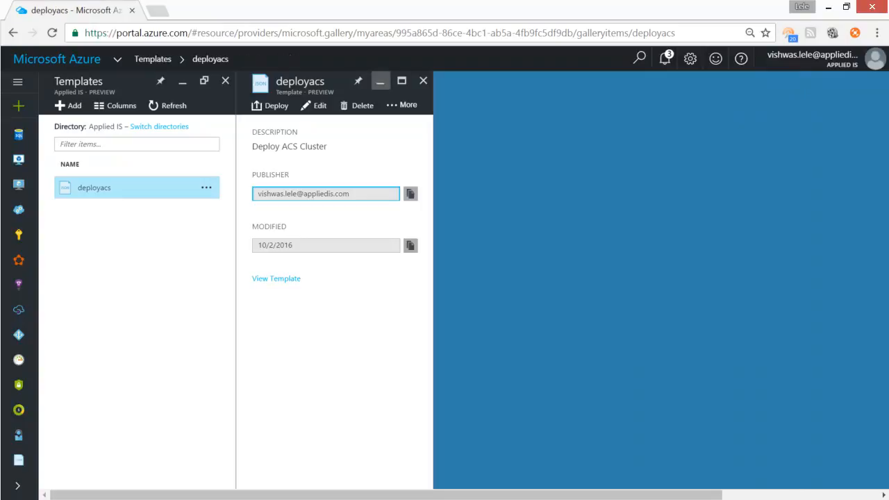
- Return to the dashboard, search the resources for "docker_de", and open the docker_demo resource group
{"action": "left_click", "coordinate": [57, 59]}
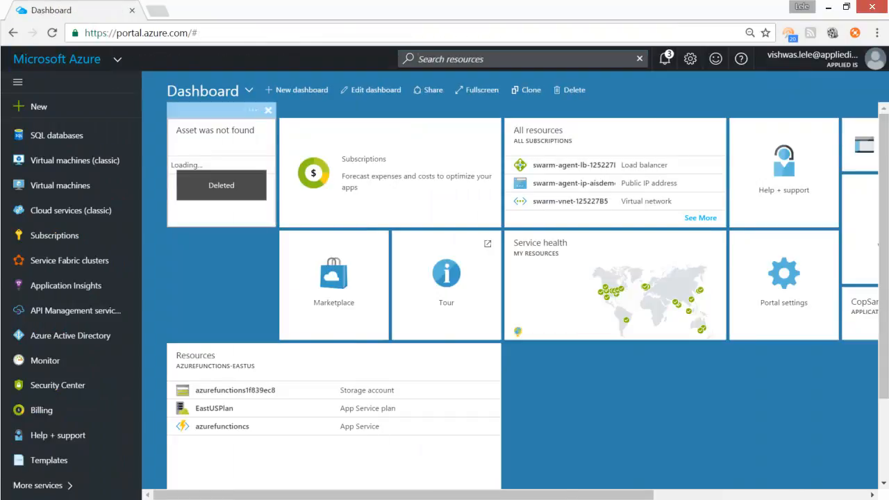
{"action": "left_click", "coordinate": [466, 59]}
{"action": "type", "text": "docker"}
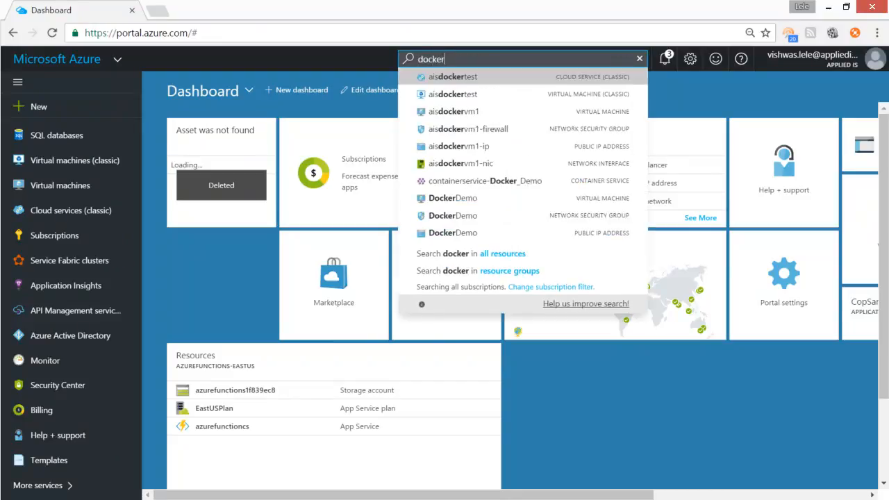
{"action": "type", "text": "_de"}
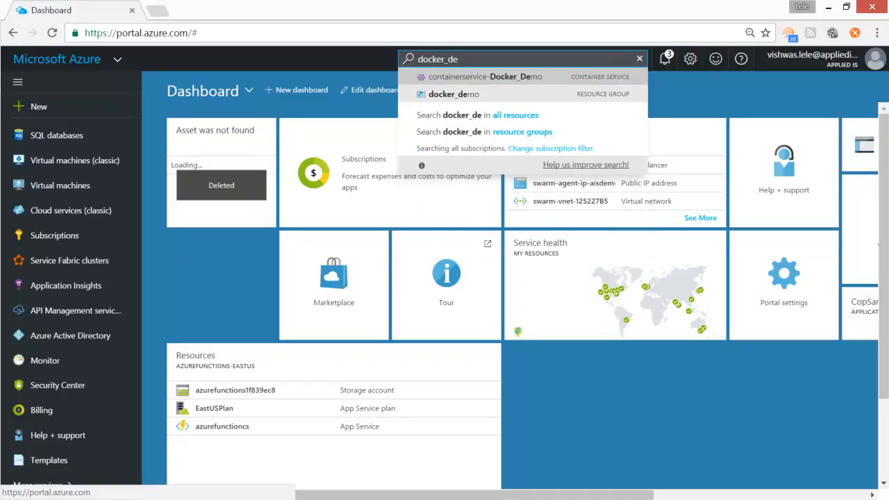
{"action": "left_click", "coordinate": [454, 94]}
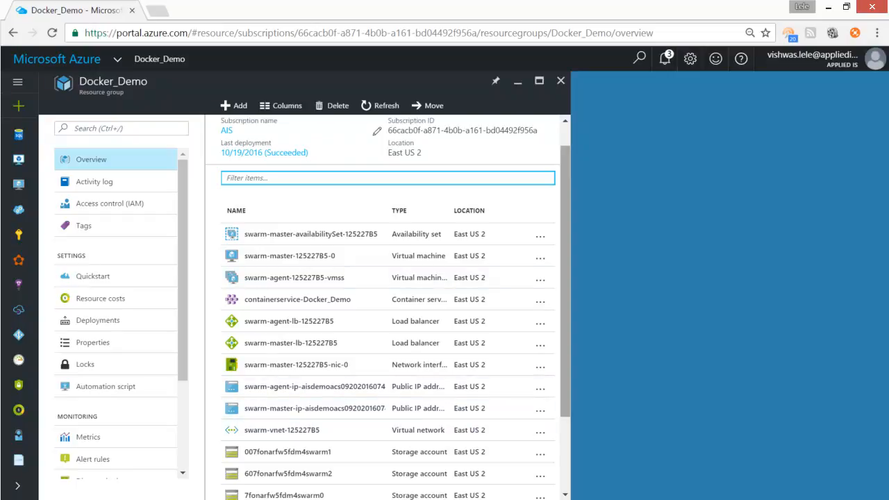
- Open the swarm-master-125227B5-0 virtual machine from the Docker_Demo resource list and copy its public IP address/DNS name label
{"action": "scroll", "coordinate": [387, 310], "scroll_direction": "down", "scroll_amount": 2}
{"action": "scroll", "coordinate": [388, 309], "scroll_direction": "down", "scroll_amount": 3}
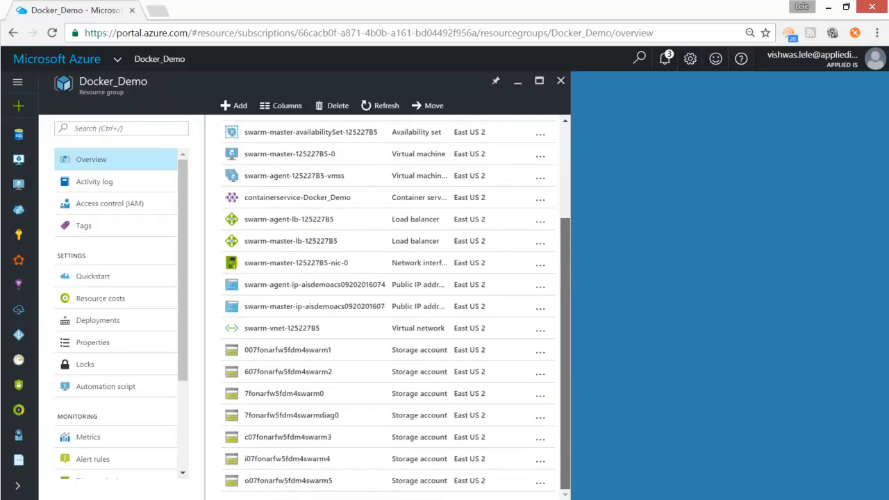
{"action": "scroll", "coordinate": [388, 309], "scroll_direction": "up", "scroll_amount": 3}
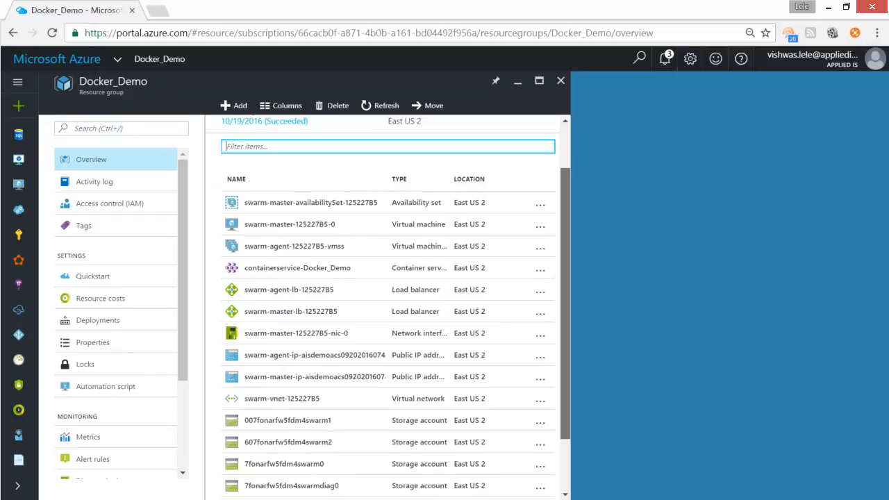
{"action": "scroll", "coordinate": [388, 278], "scroll_direction": "down", "scroll_amount": 1}
{"action": "scroll", "coordinate": [388, 278], "scroll_direction": "up", "scroll_amount": 1}
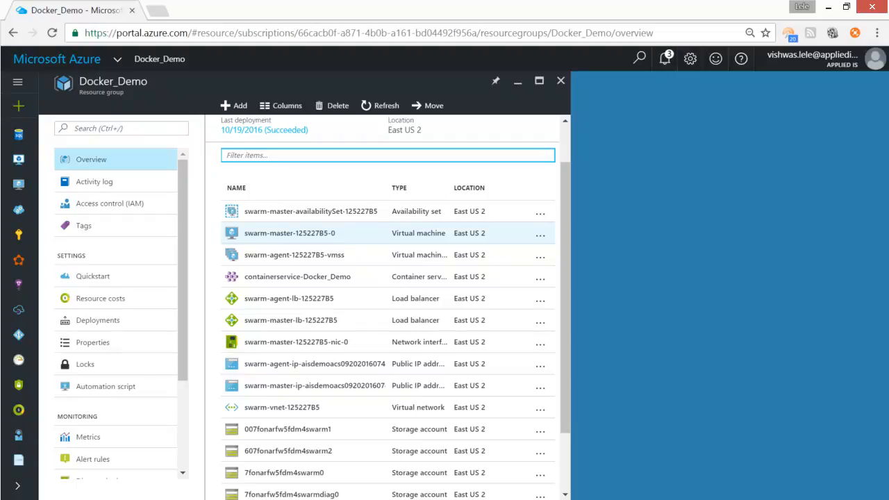
{"action": "key", "text": "alt+Tab"}
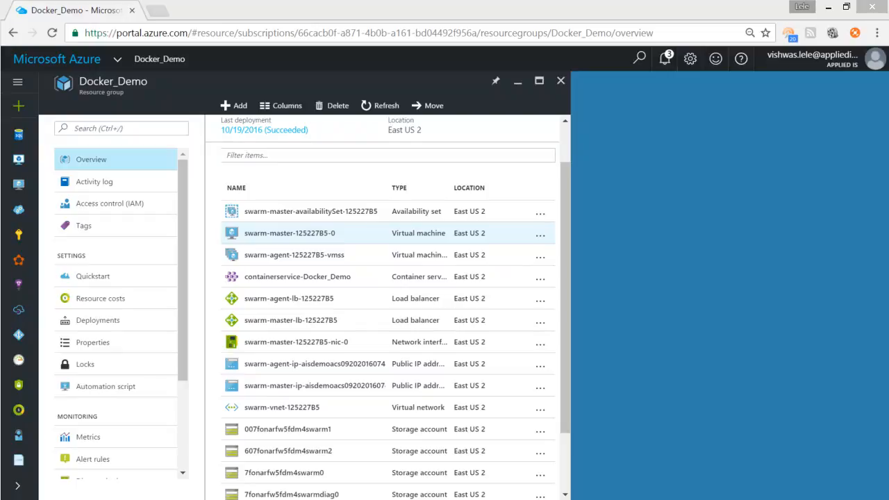
{"action": "left_click", "coordinate": [290, 232]}
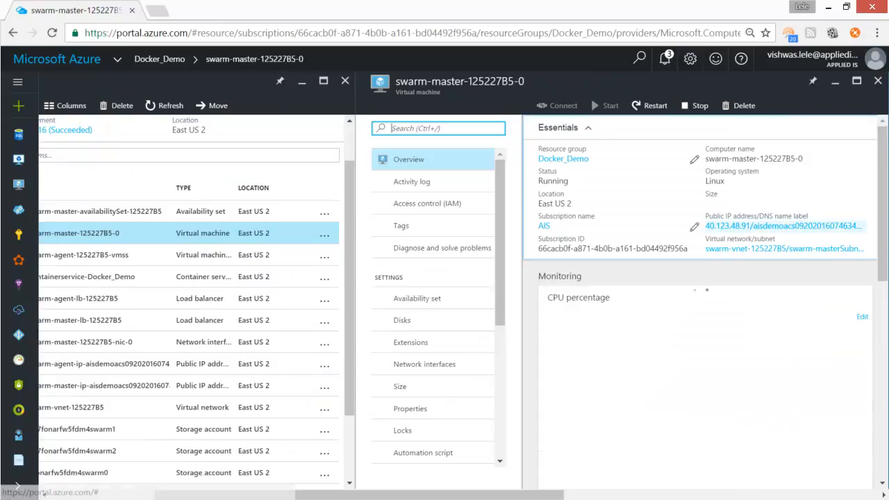
{"action": "left_click", "coordinate": [859, 226]}
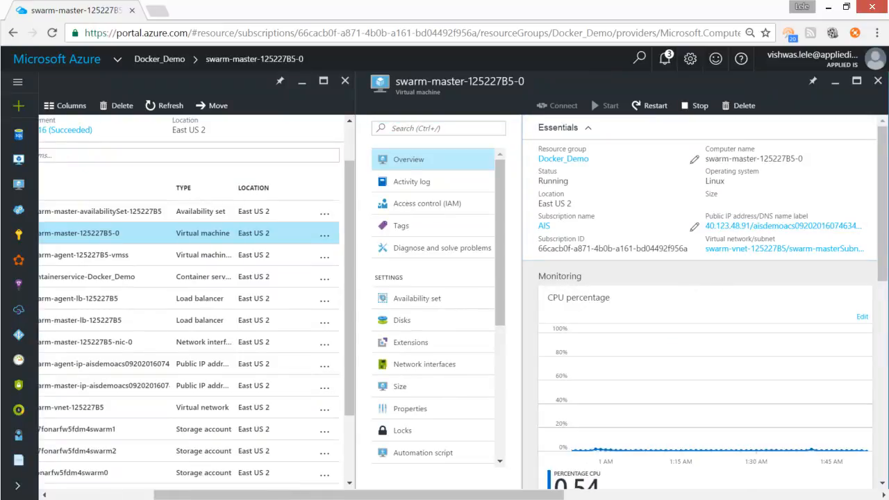
- Switch to PuTTY and set the host name to 40.123.48.91, pasting the copied address and removing its DNS name part
{"action": "left_click_drag", "start_coordinate": [885, 362], "coordinate": [419, 99]}
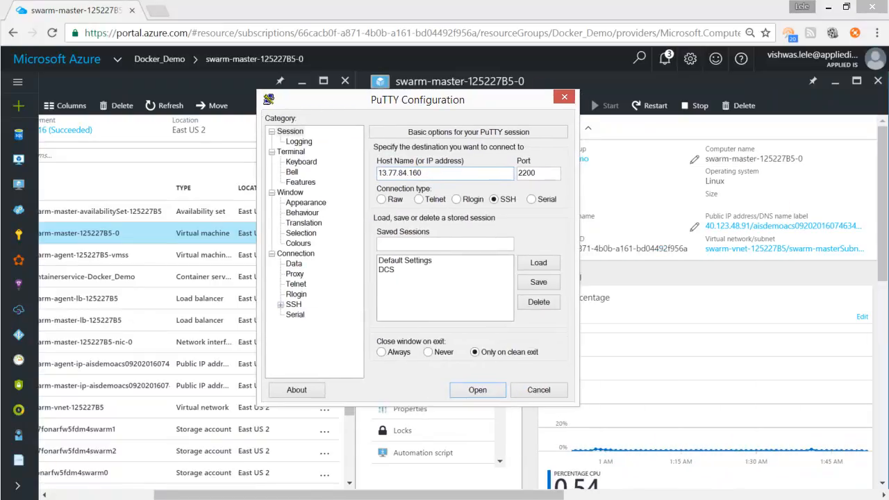
{"action": "double_click", "coordinate": [400, 173]}
{"action": "key", "text": "ctrl+v"}
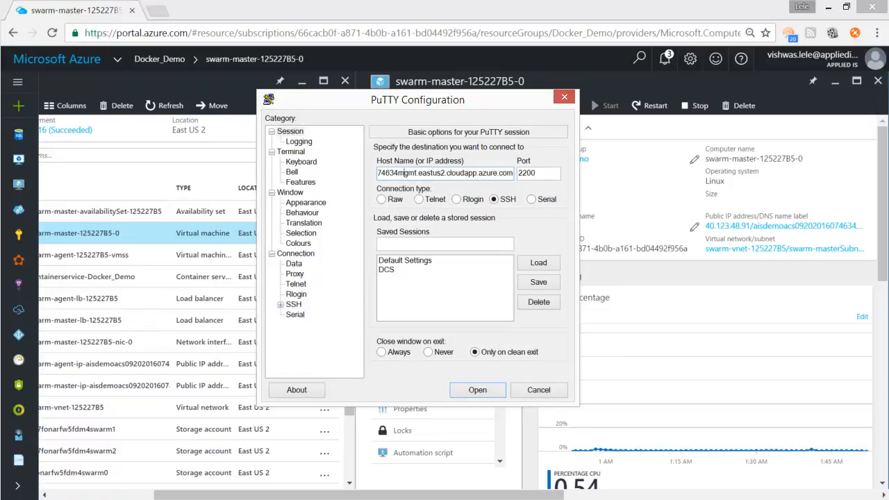
{"action": "key", "text": "Home"}
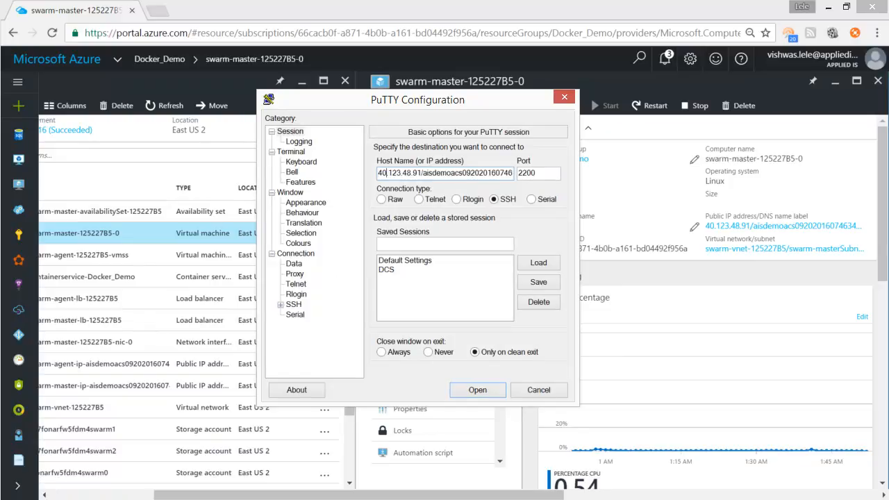
{"action": "key", "text": "shift+Right"}
{"action": "key", "text": "shift+Right"}
{"action": "key", "text": "shift+Right"}
{"action": "key", "text": "shift+Right"}
{"action": "key", "text": "shift+Right"}
{"action": "key", "text": "shift+Right"}
{"action": "key", "text": "shift+Right"}
{"action": "key", "text": "shift+Right"}
{"action": "key", "text": "shift+Right"}
{"action": "key", "text": "shift+Right"}
{"action": "key", "text": "shift+Right"}
{"action": "key", "text": "shift+Right"}
{"action": "key", "text": "shift+Right"}
{"action": "key", "text": "shift+Right"}
{"action": "key", "text": "shift+Right"}
{"action": "key", "text": "shift+Right"}
{"action": "key", "text": "shift+Right"}
{"action": "key", "text": "shift+Right"}
{"action": "key", "text": "shift+Right"}
{"action": "key", "text": "shift+Right"}
{"action": "key", "text": "shift+Right"}
{"action": "key", "text": "shift+Right"}
{"action": "key", "text": "shift+Right"}
{"action": "key", "text": "shift+Right"}
{"action": "key", "text": "shift+Right"}
{"action": "key", "text": "shift+Right"}
{"action": "key", "text": "shift+Right"}
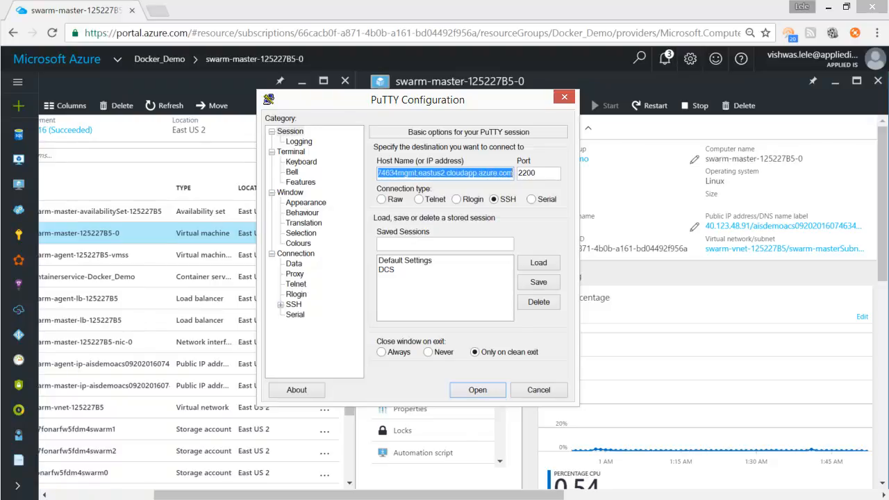
{"action": "key", "text": "Delete"}
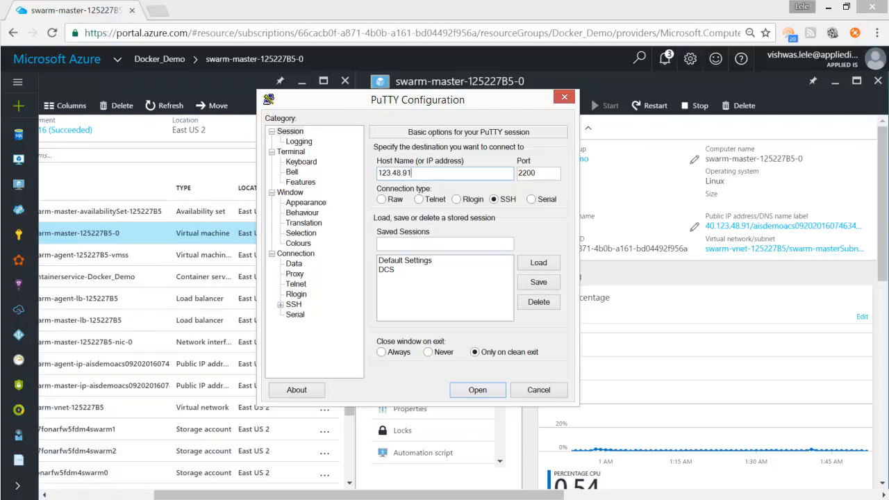
{"action": "key", "text": "shift+Home"}
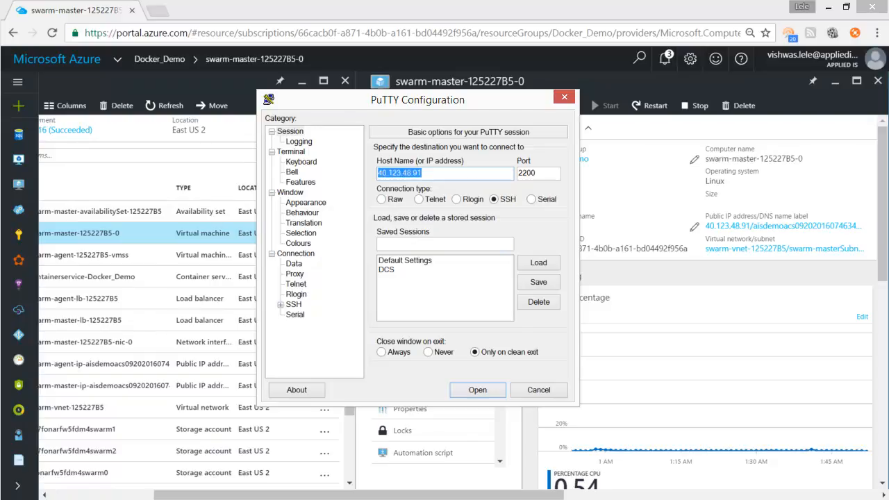
- Select the DCS saved session, check the SSH authentication options with the private key file, and open the connection
{"action": "left_click", "coordinate": [387, 269]}
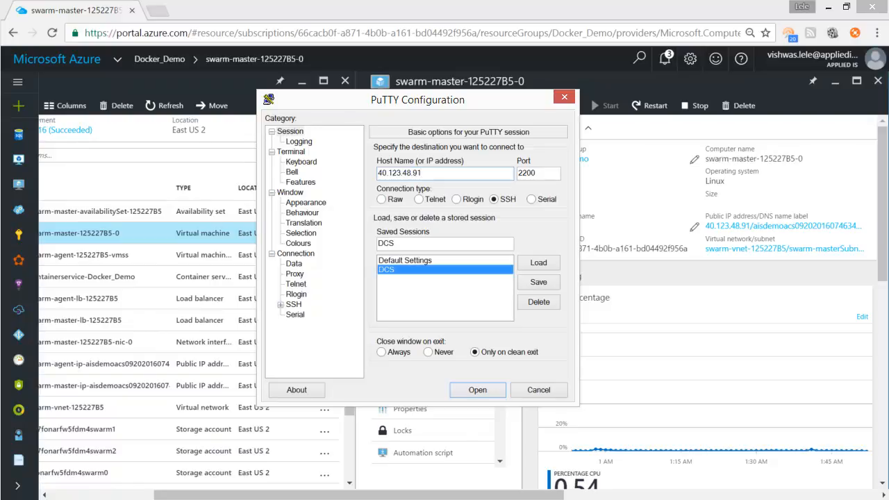
{"action": "left_click", "coordinate": [280, 304]}
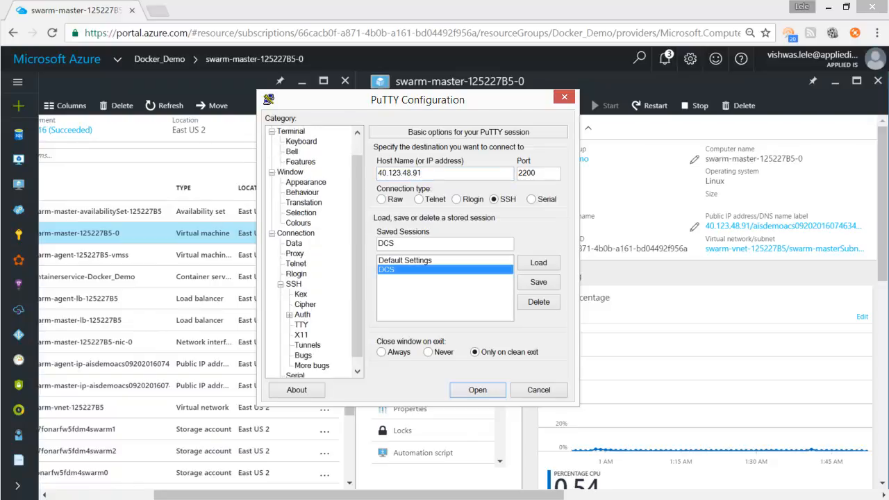
{"action": "left_click", "coordinate": [302, 315]}
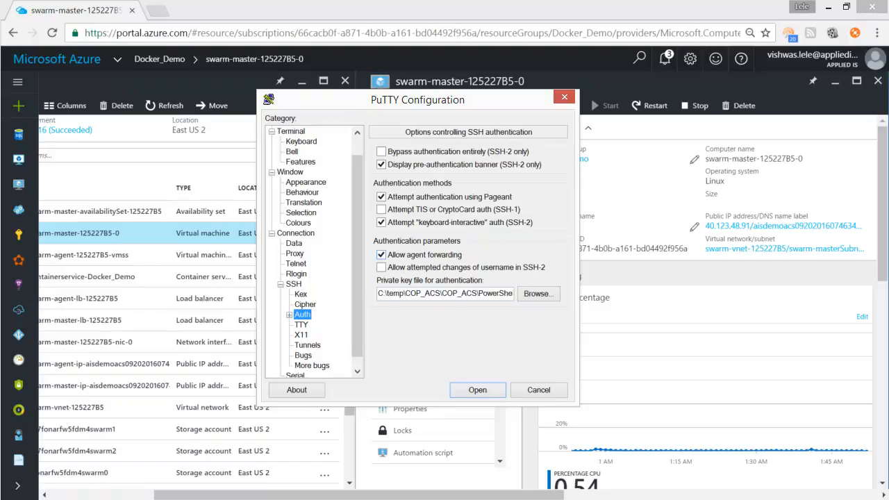
{"action": "left_click", "coordinate": [477, 390]}
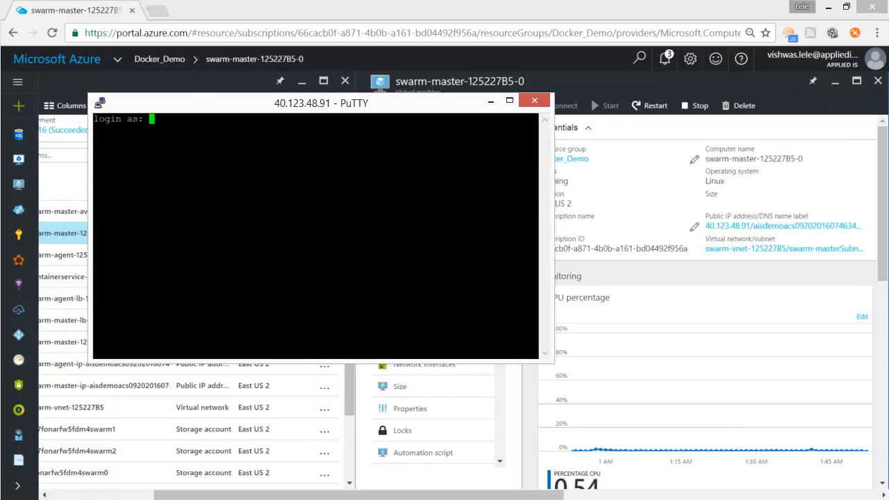
- Enlarge the terminal font in the session settings and submit azureuser as the login name
{"action": "key", "text": "alt+space"}
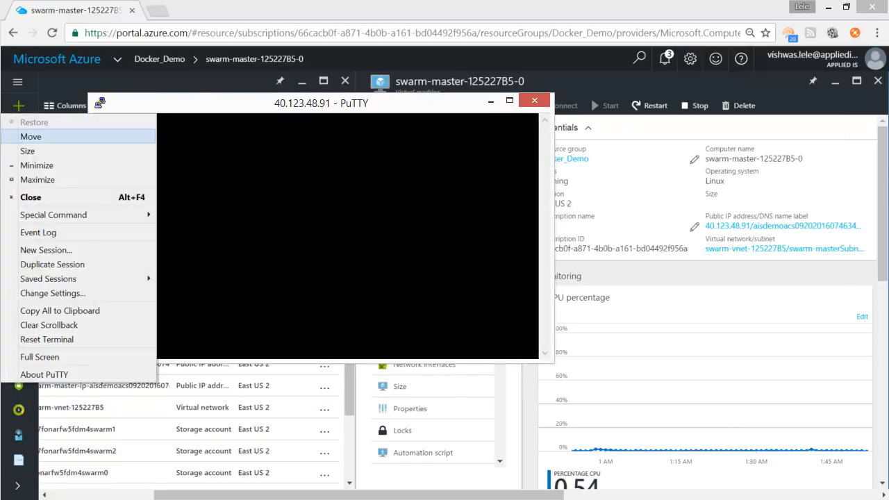
{"action": "left_click", "coordinate": [53, 293]}
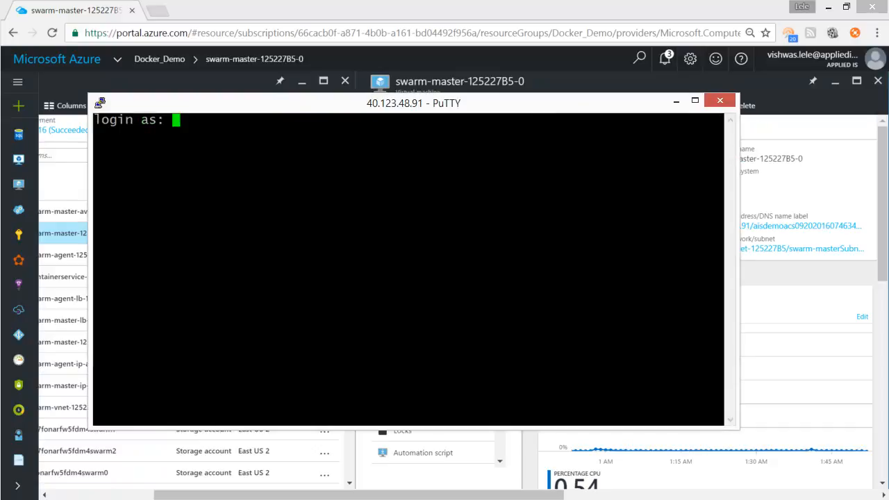
{"action": "type", "text": "azure"}
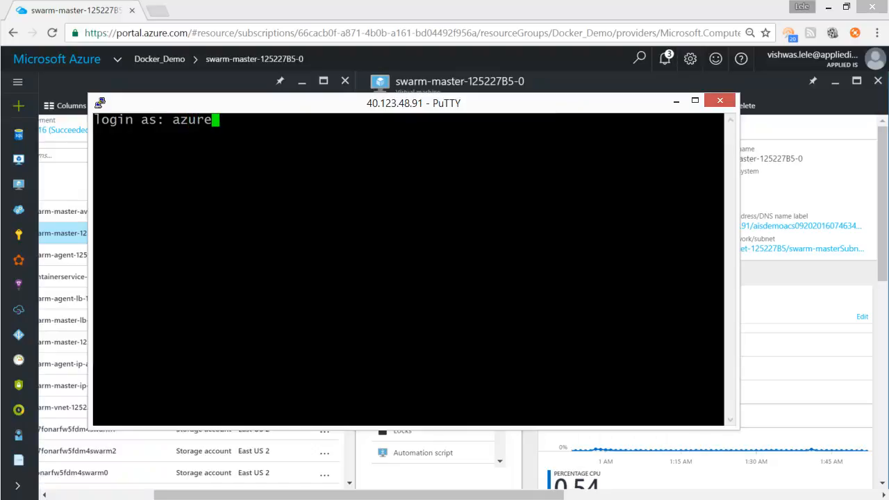
{"action": "type", "text": "user"}
{"action": "key", "text": "Return"}
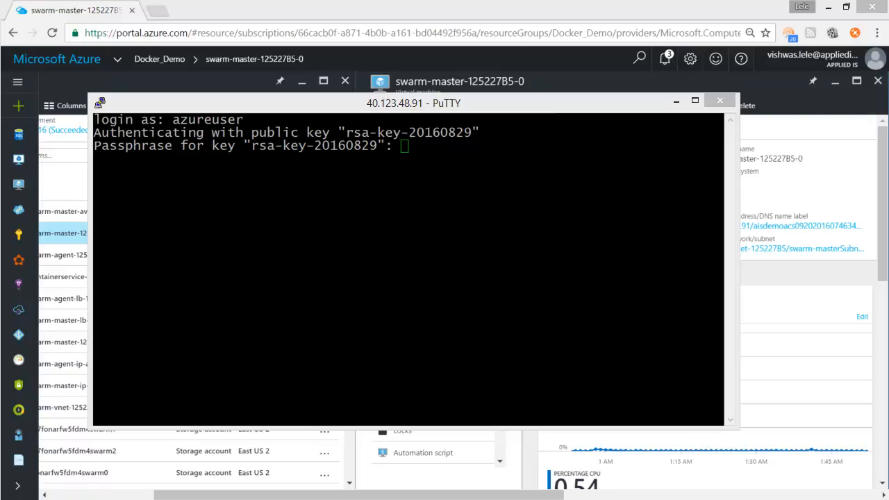
{"action": "left_click", "coordinate": [625, 361]}
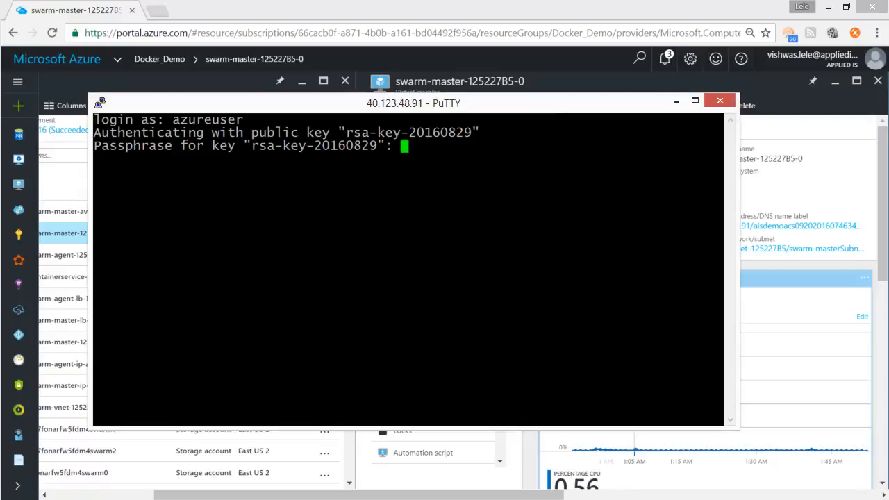